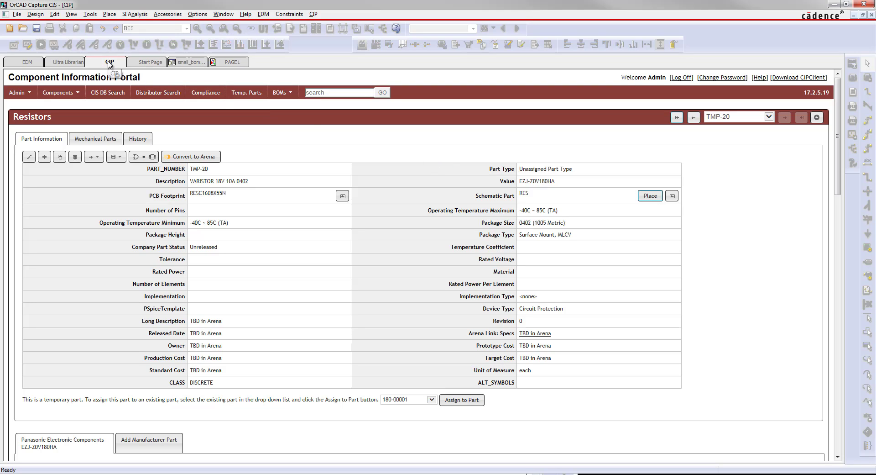
Start the Arena conversion of TMP-20 using the Electrical format with code 180 (Resistor)
click(197, 158)
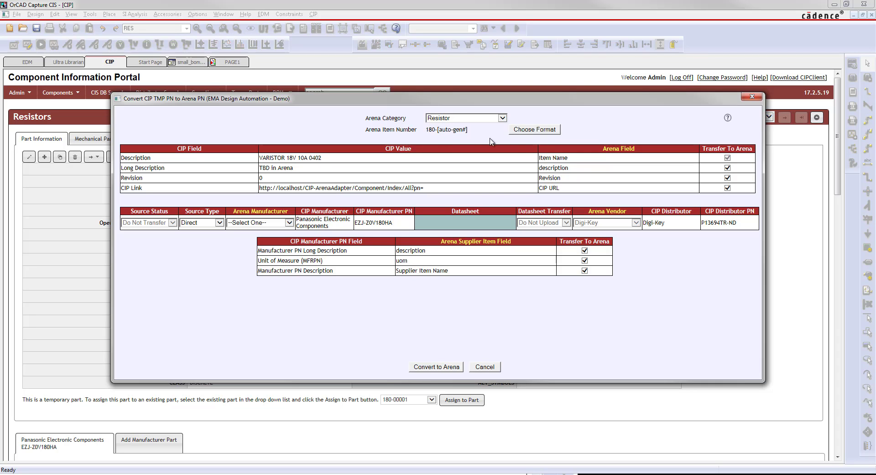
click(524, 131)
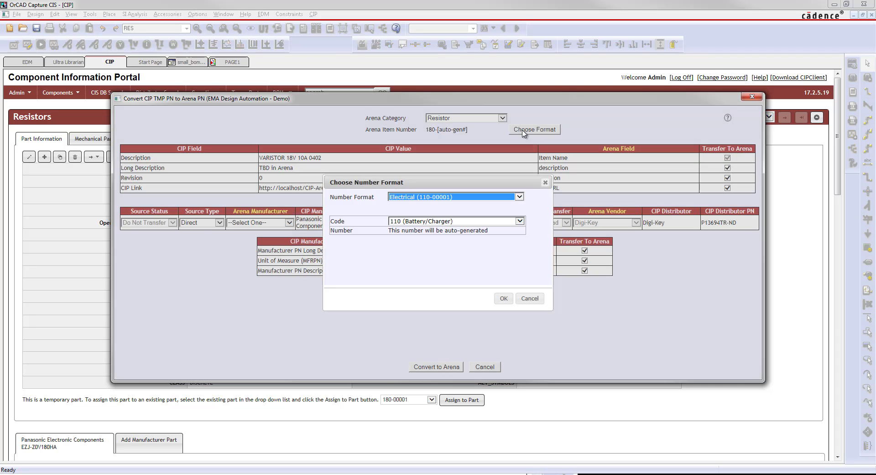
click(483, 201)
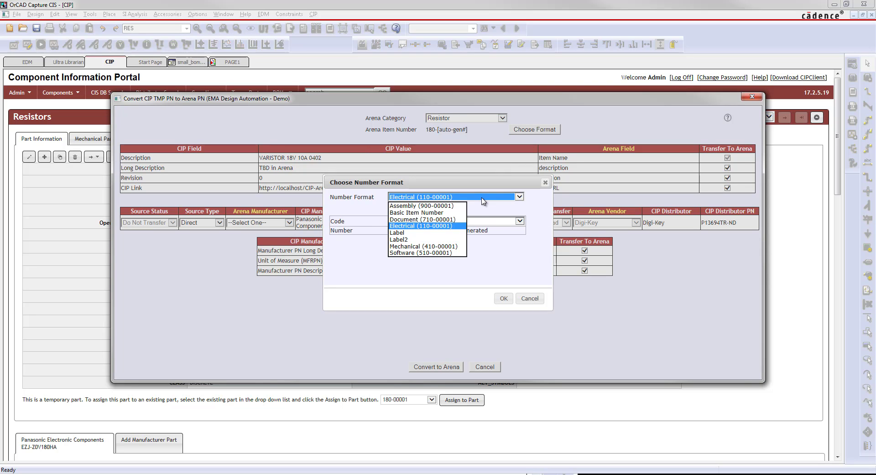
click(450, 227)
click(451, 222)
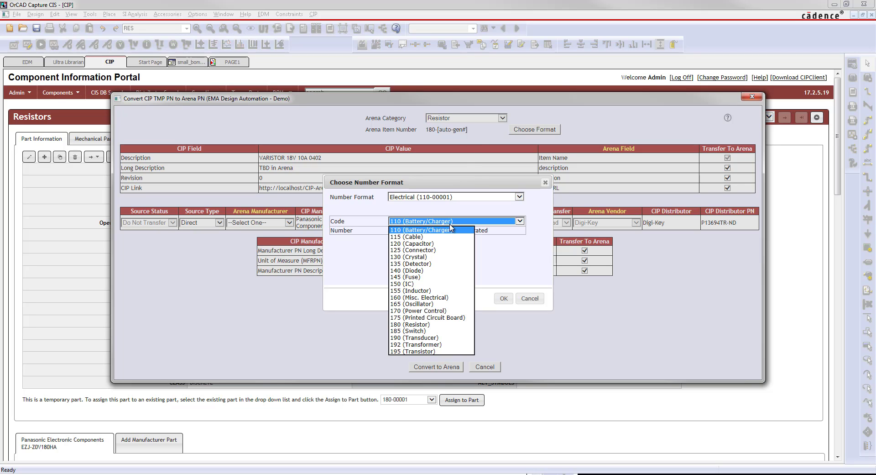
click(416, 326)
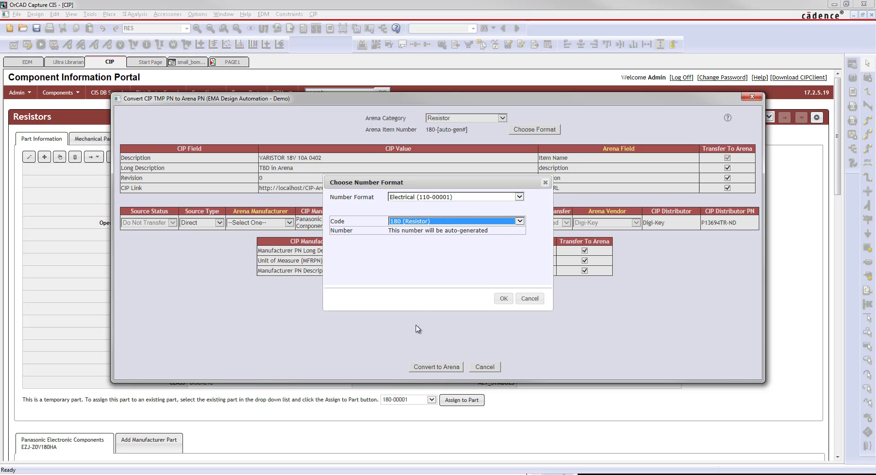
click(502, 298)
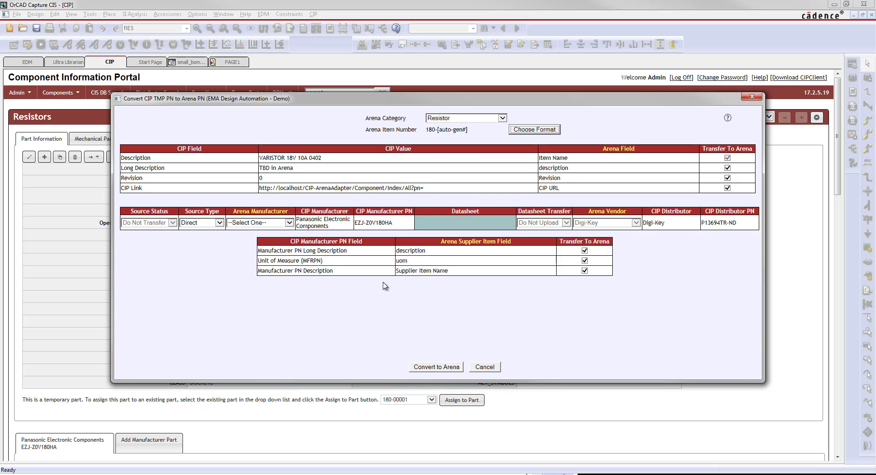
Set the Arena manufacturer to Panasonic
click(260, 224)
scroll(267, 323, down, 20)
scroll(267, 323, down, 1)
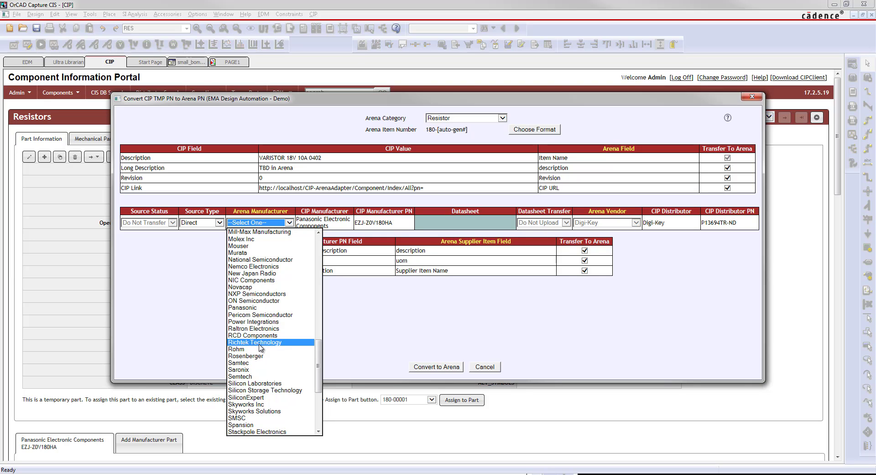
click(262, 307)
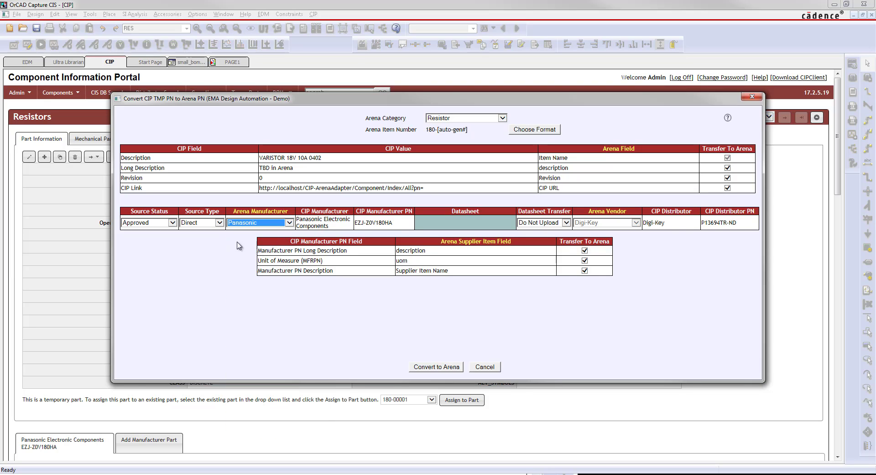
Try source type Indirect and browse the Arena vendors, then return the source type to Direct
click(216, 223)
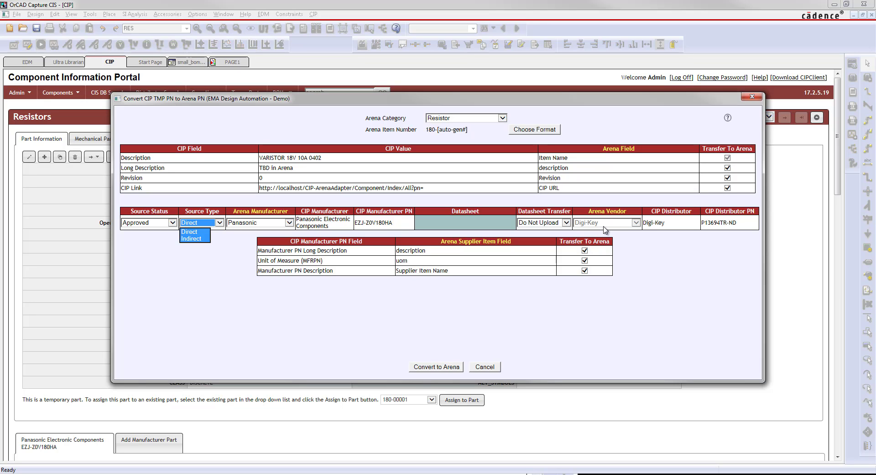
click(192, 239)
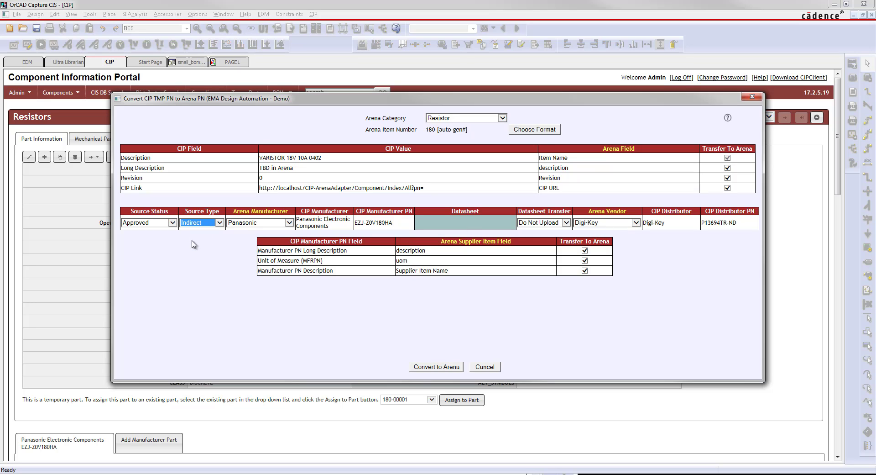
click(607, 224)
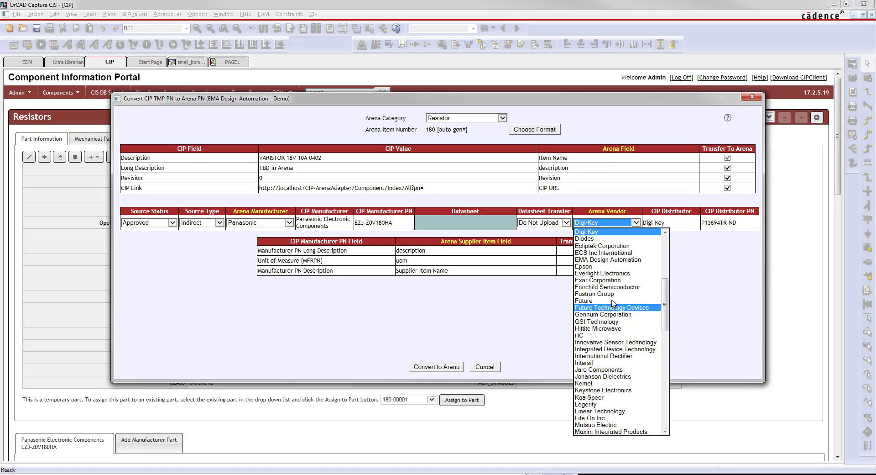
scroll(615, 340, down, 7)
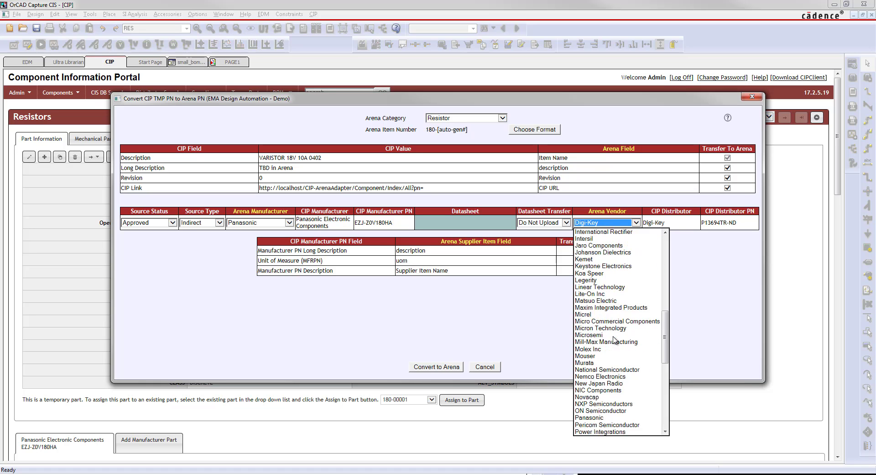
scroll(615, 340, down, 3)
scroll(614, 340, up, 10)
click(705, 301)
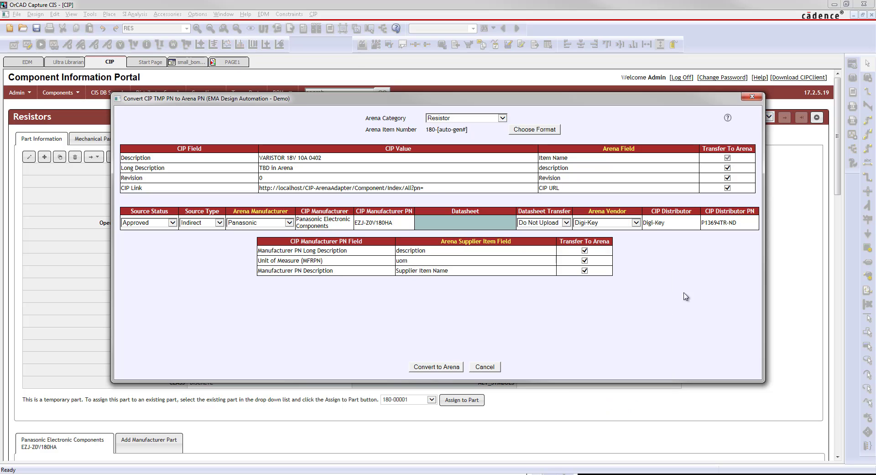
click(196, 223)
click(192, 231)
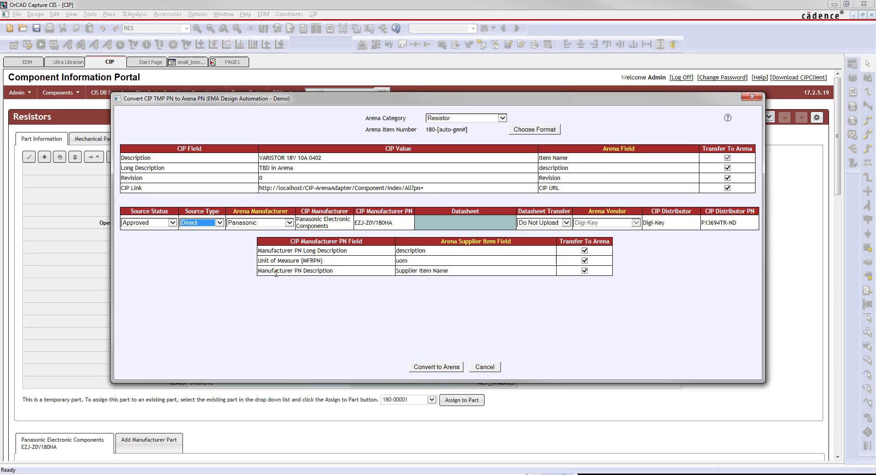
Set source status to Potential and Datasheet Transfer to CIP Datasheet, after abandoning a file upload
click(154, 222)
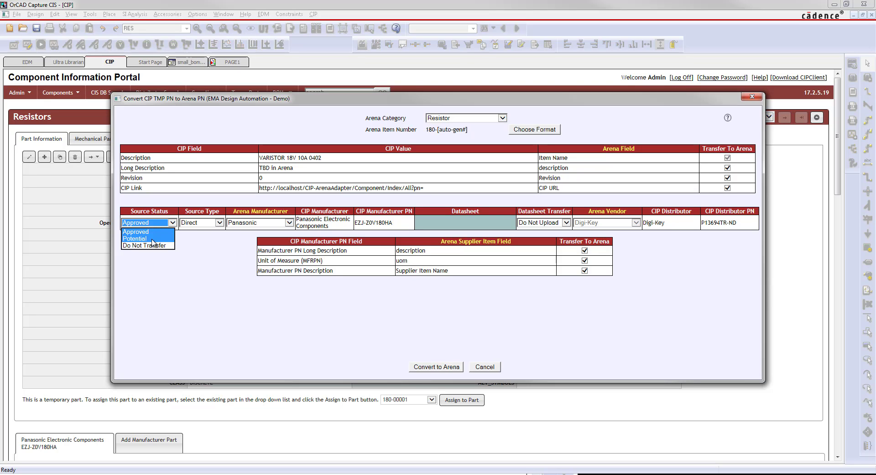
click(153, 239)
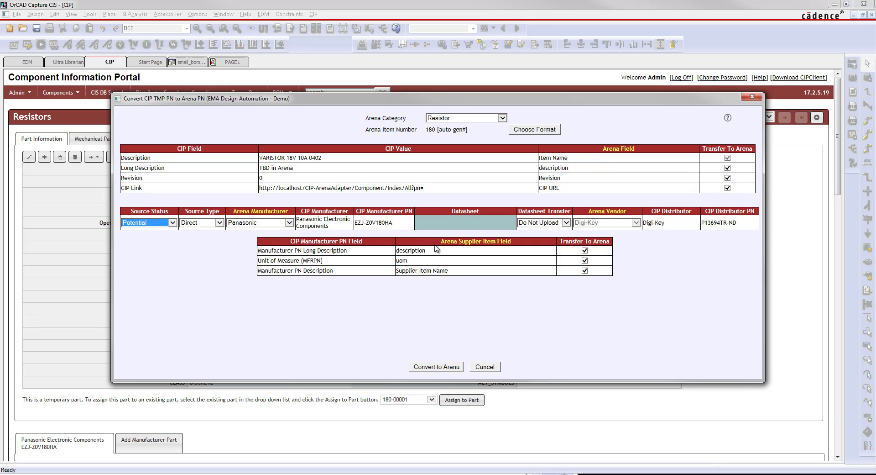
click(537, 223)
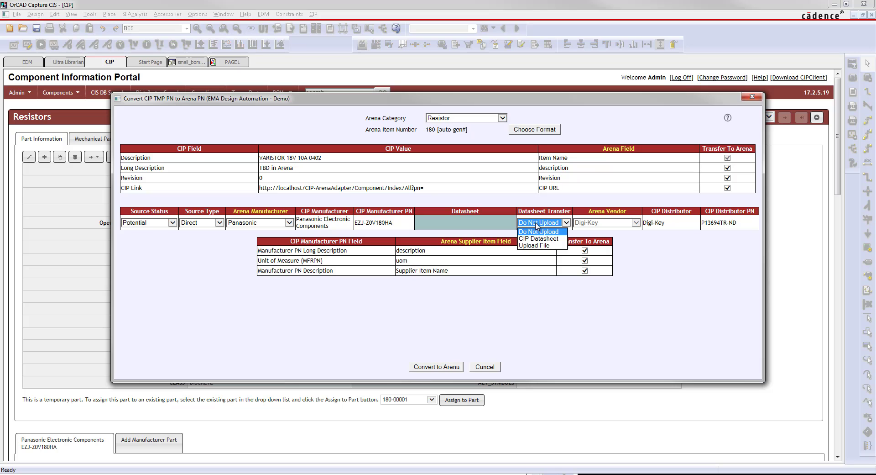
click(535, 247)
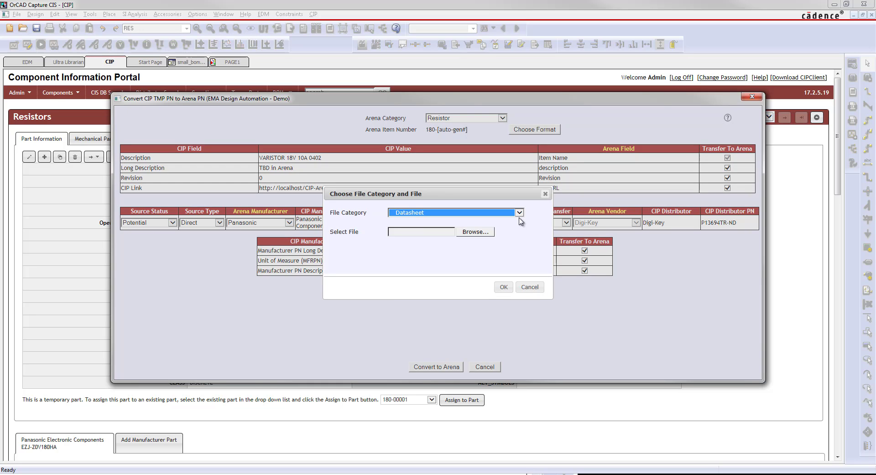
click(519, 212)
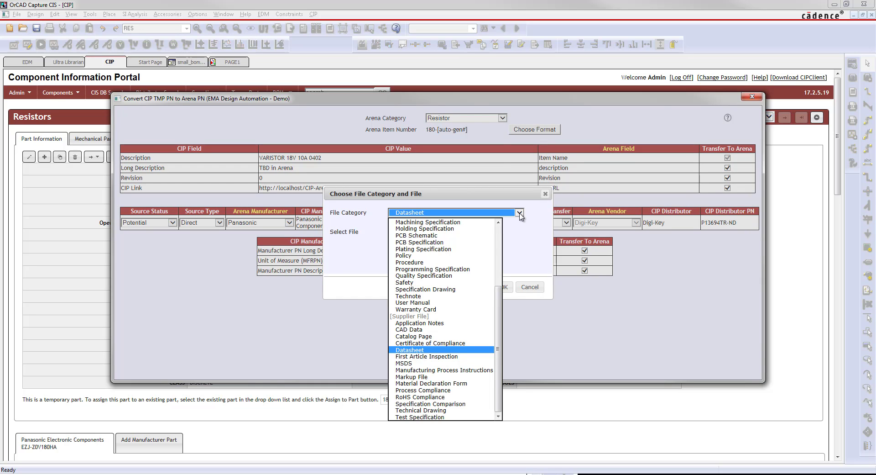
click(520, 213)
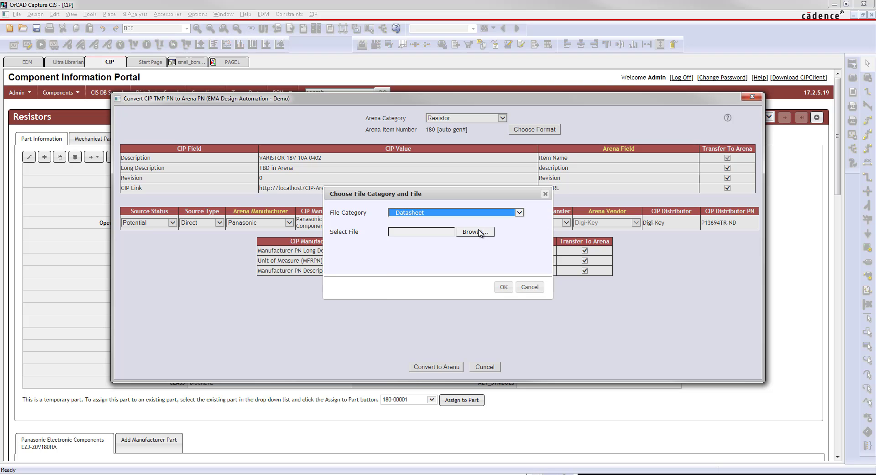
click(530, 286)
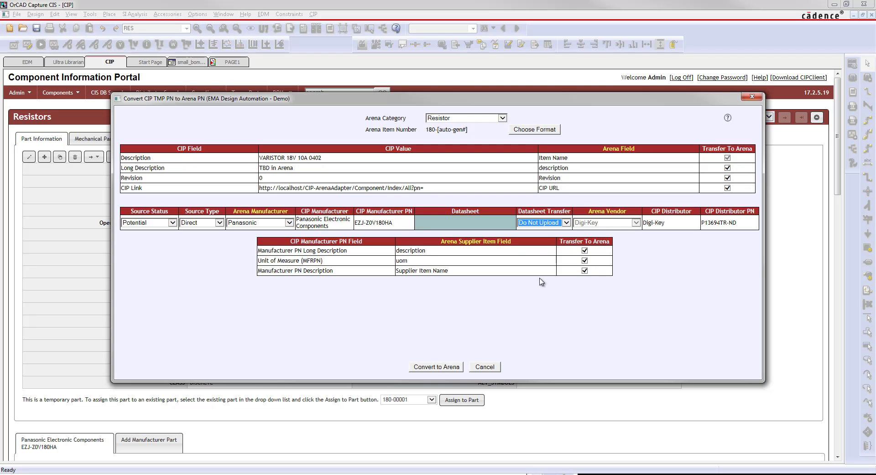
click(557, 222)
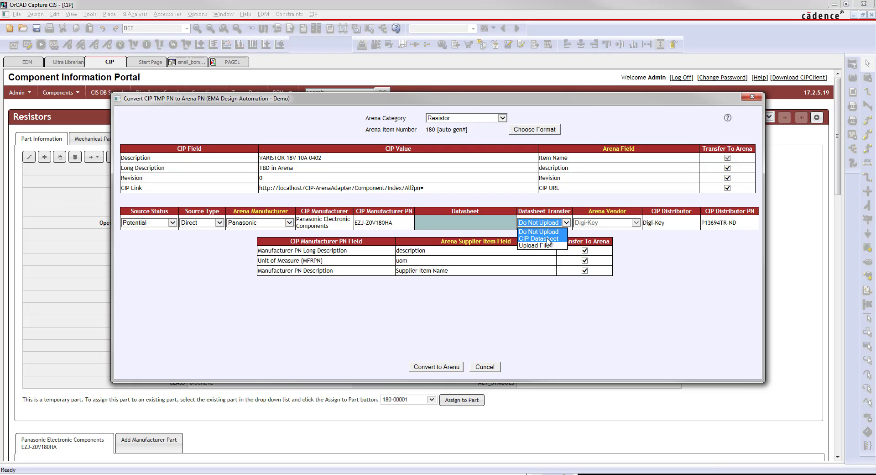
click(548, 239)
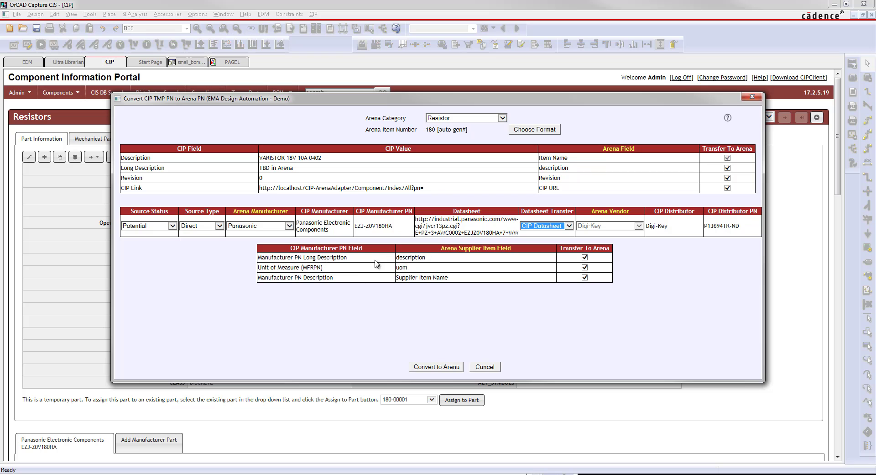
Convert the varistor to Arena and select its new part number 180-00008
click(422, 367)
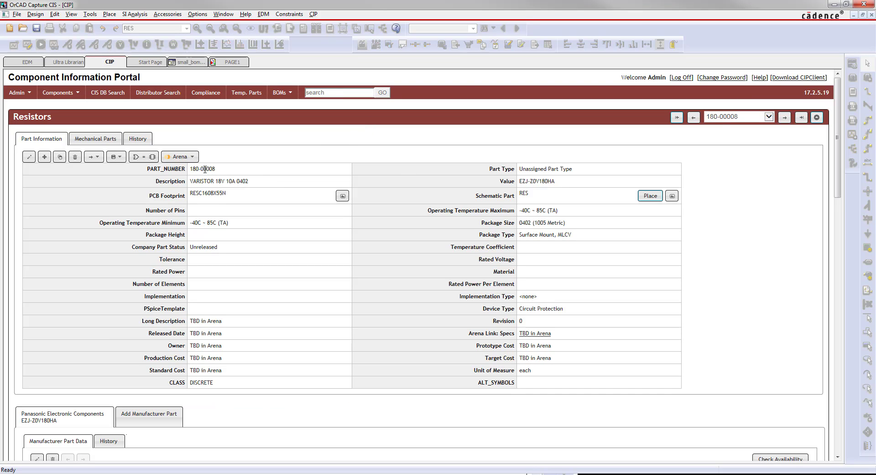
drag(215, 168, 191, 175)
key(ctrl+c)
click(231, 172)
Search Arena for item 180-00008, confirm the Unreleased varistor, then return to OrCAD
key(alt+Tab)
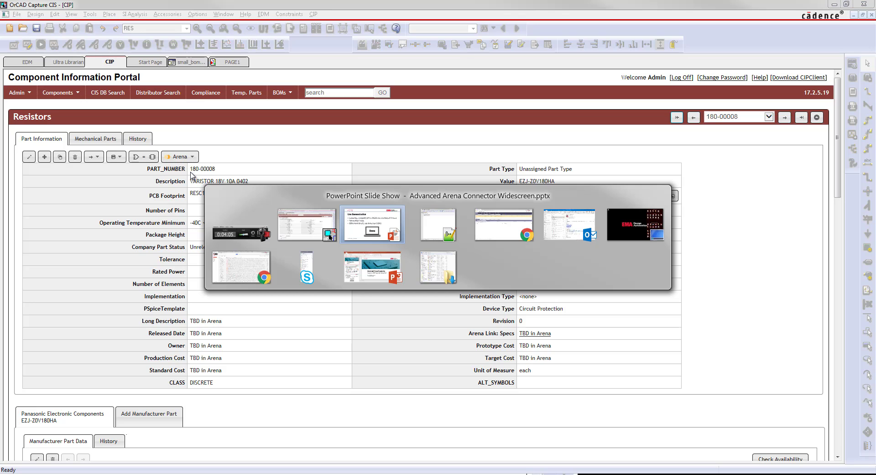
key(alt+Tab)
key(alt+Tab)
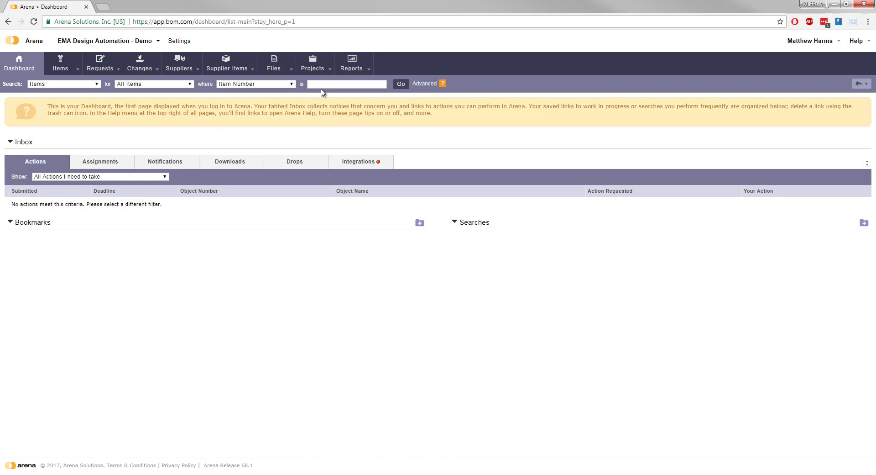
key(ctrl+v)
key(Return)
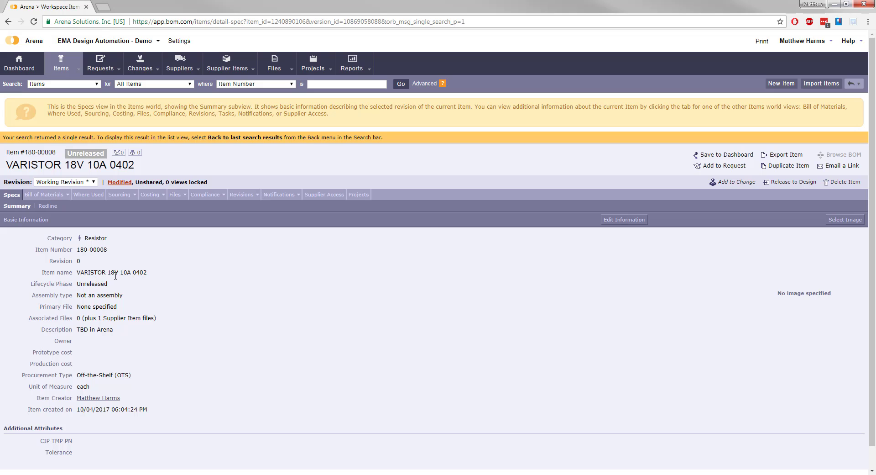
key(alt+Tab)
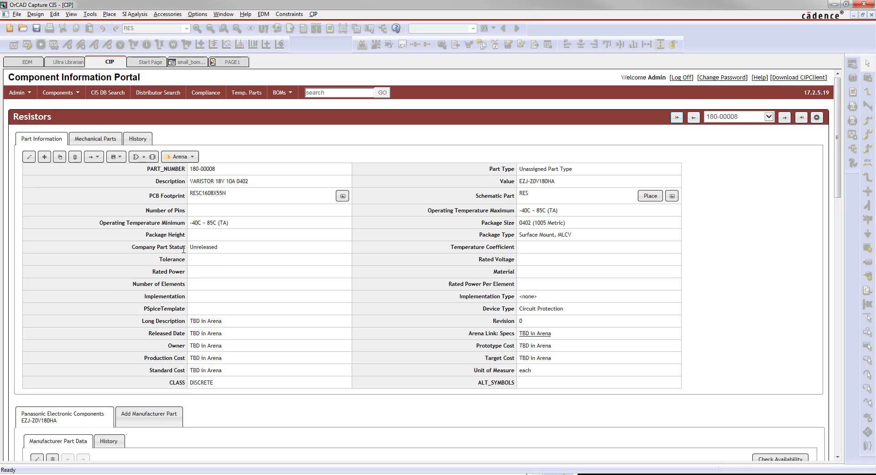
Append ' new' to the description, making it 'VARISTOR 18V 10A 0402 new', and save
click(29, 158)
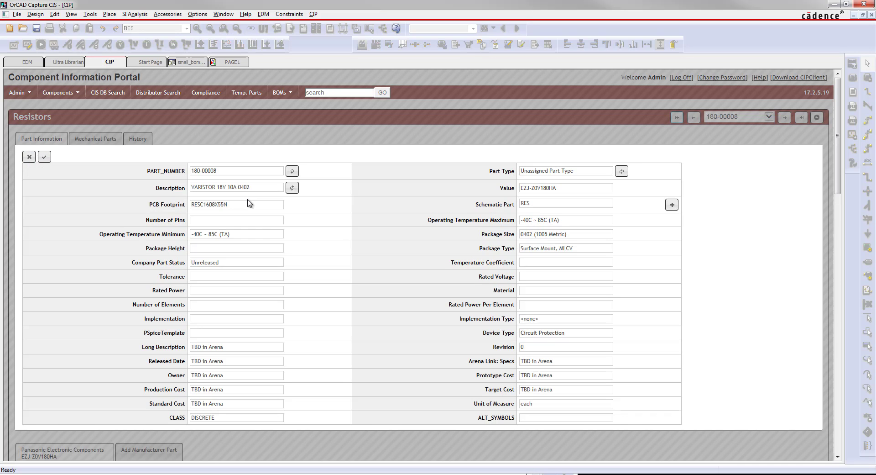
click(248, 187)
click(263, 189)
click(45, 157)
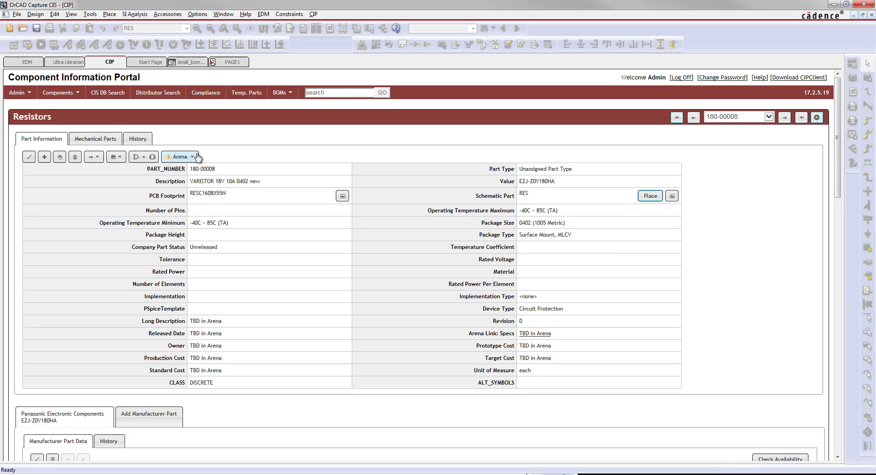
Run an Arena Part Update for 180-00008, transferring Description, Long Description and Revision
click(196, 157)
click(179, 169)
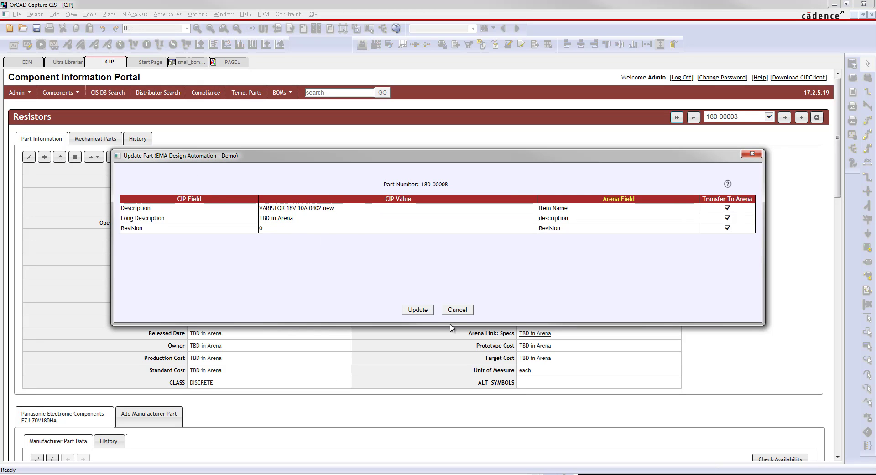
click(418, 310)
click(487, 266)
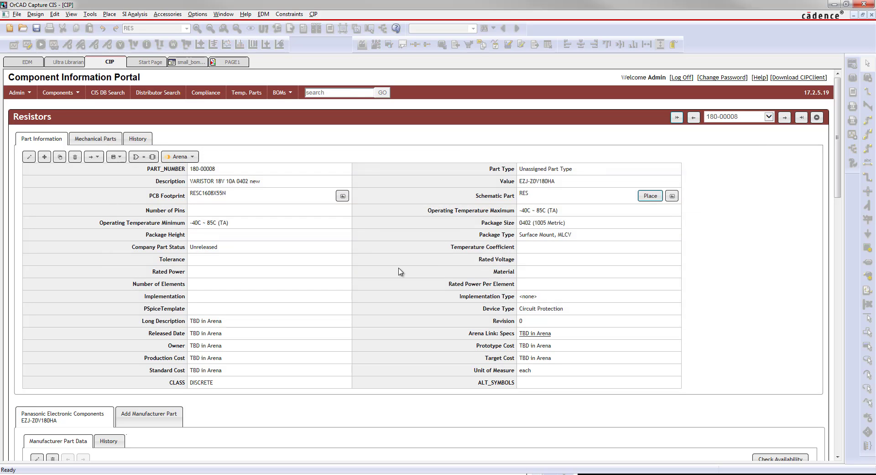
Reload the Arena item page to confirm the name 'VARISTOR 18V 10A 0402 new', then return
key(alt+Tab)
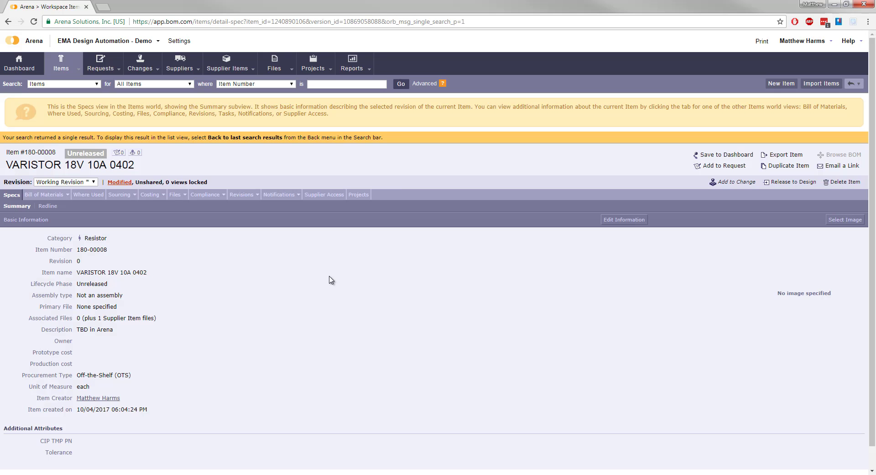
key(F5)
key(alt+Tab)
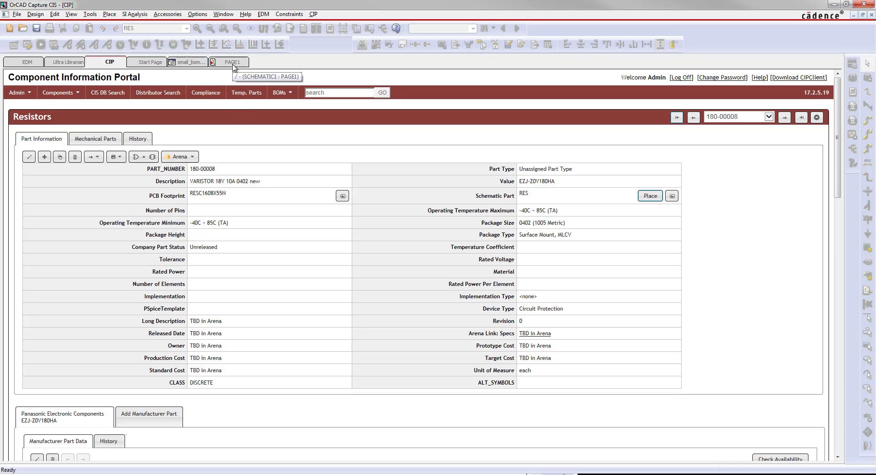
Run Arena Where Used for part 180-00008, confirming it appears in no BOM (count 0)
click(314, 15)
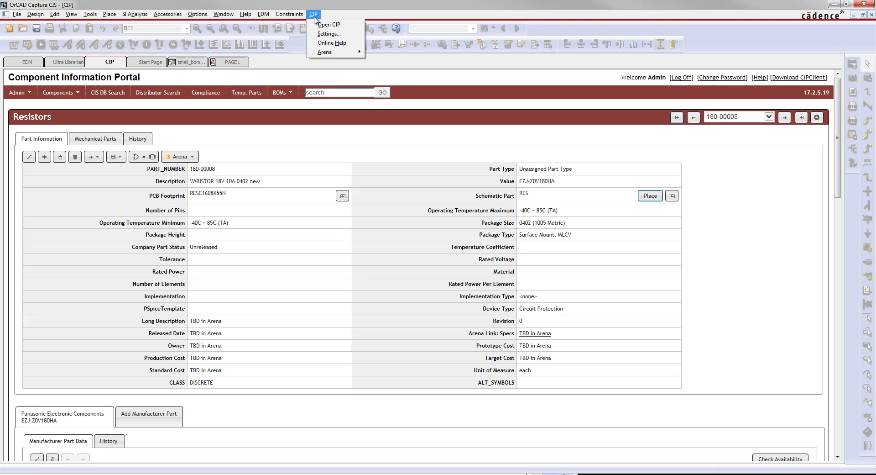
mouse_move(324, 53)
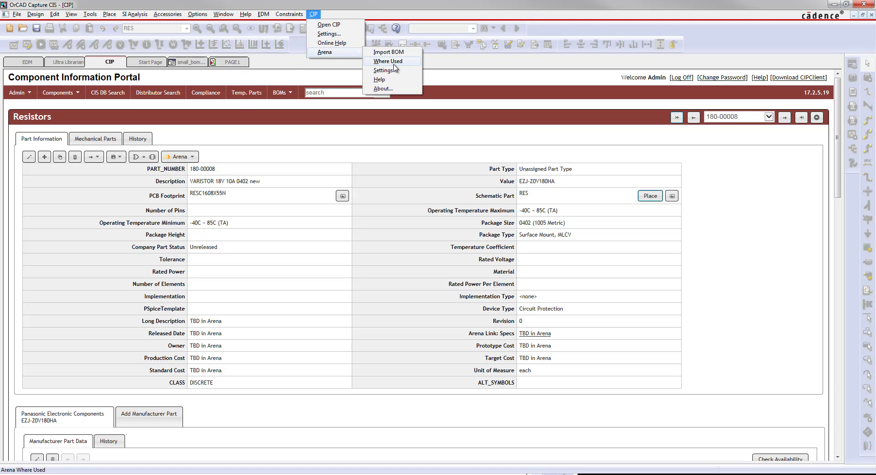
click(242, 148)
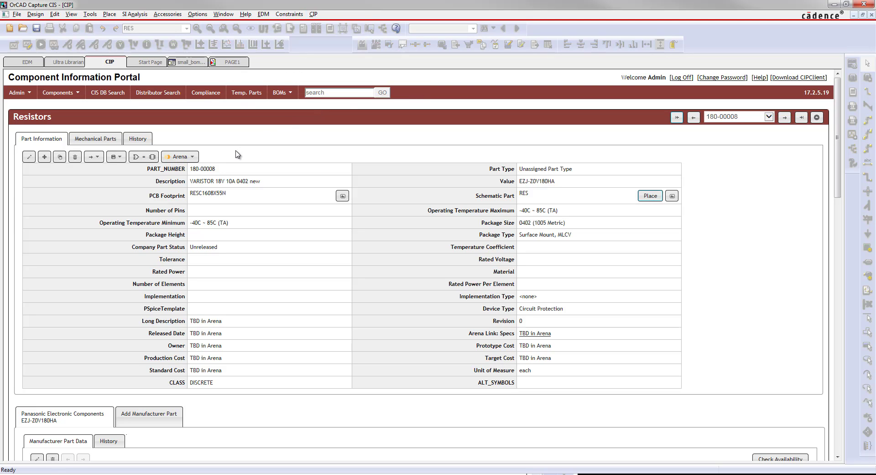
click(191, 161)
click(189, 181)
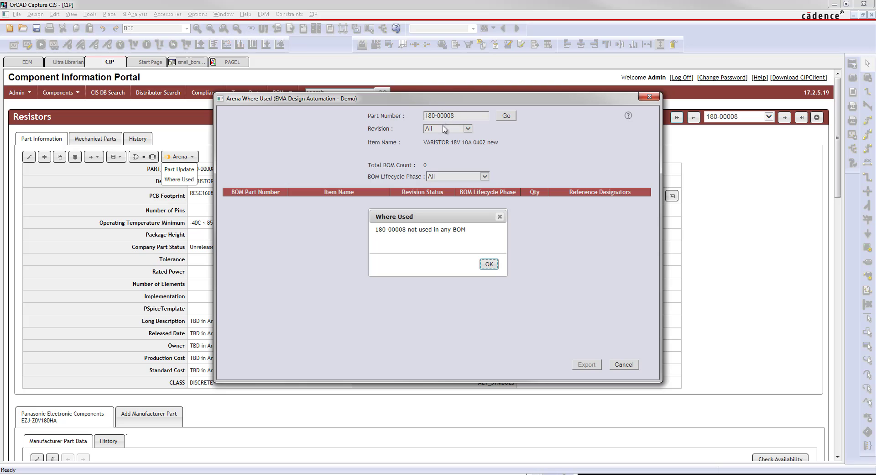
click(491, 267)
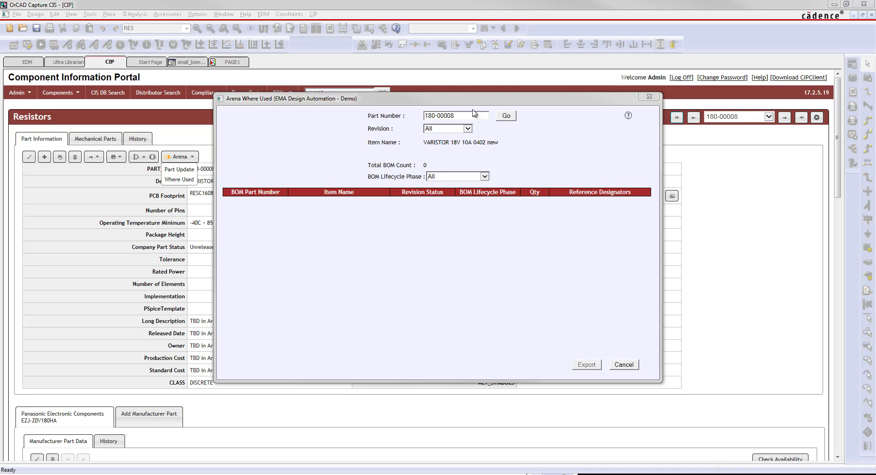
Look up where EMA-00007476V42 is used, with the revision filter set to All
click(458, 118)
key(ctrl+a)
text(EMA-00007476V42)
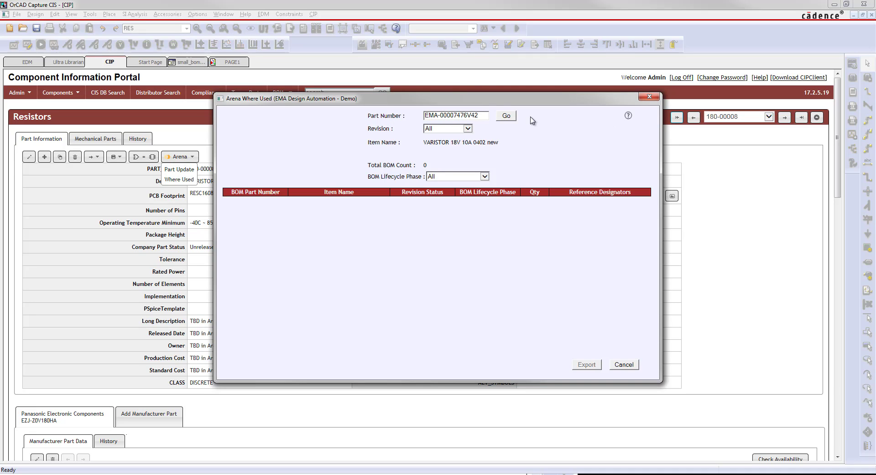
click(508, 117)
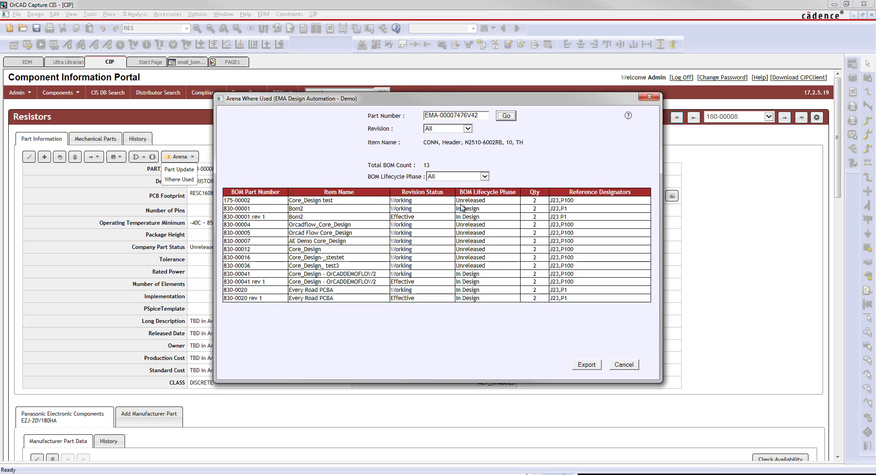
click(469, 129)
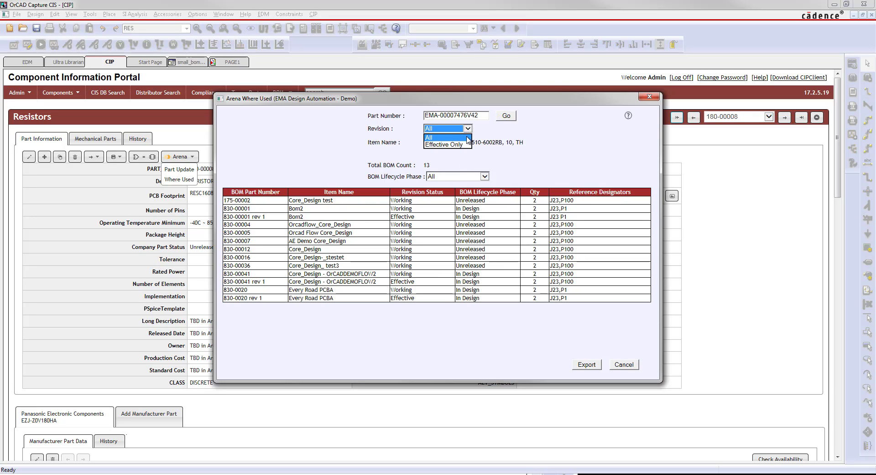
click(454, 144)
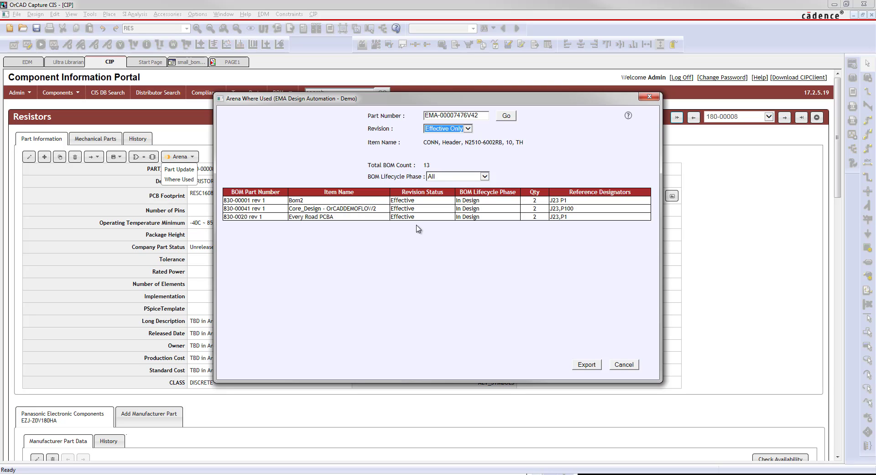
click(459, 130)
click(451, 138)
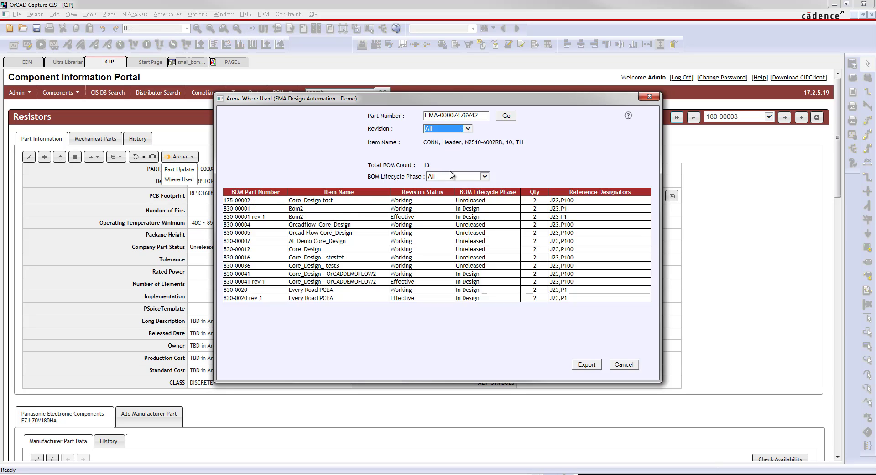
Filter BOM lifecycle phase to In Design, then Unreleased, then back to All (13 BOMs)
click(454, 177)
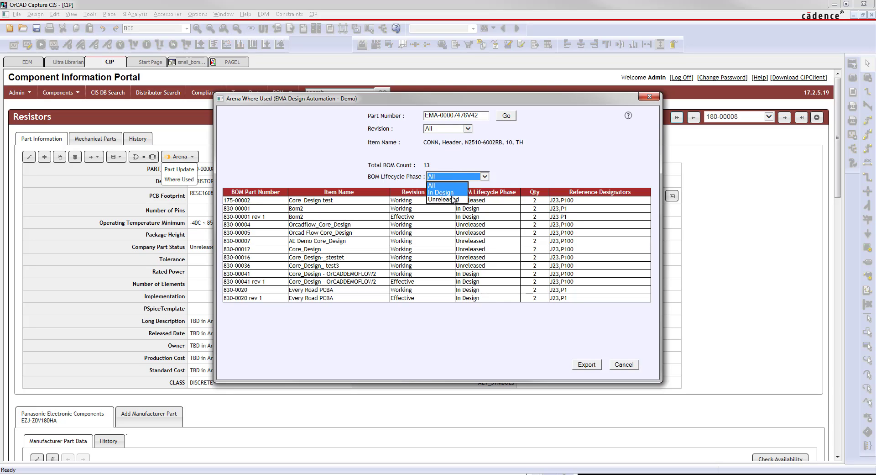
click(452, 194)
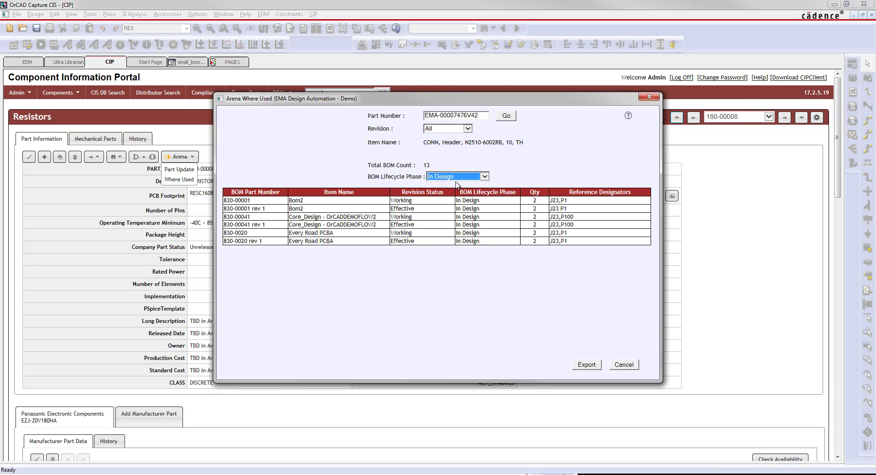
click(455, 178)
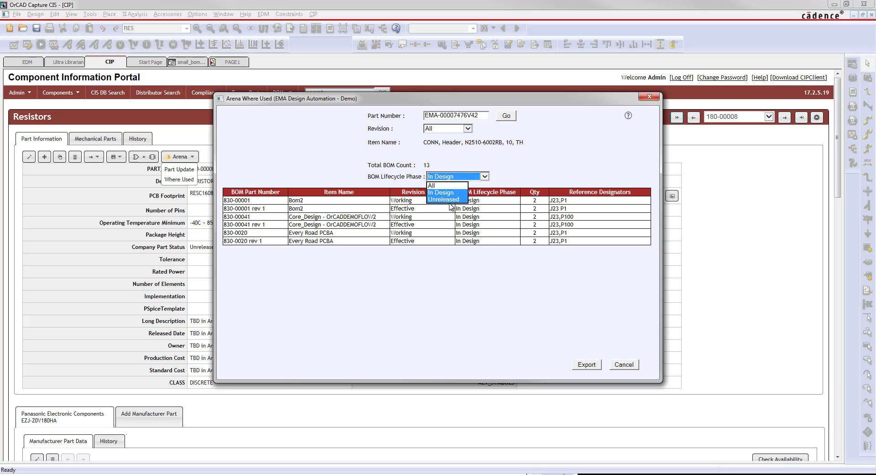
click(449, 202)
click(456, 178)
click(451, 186)
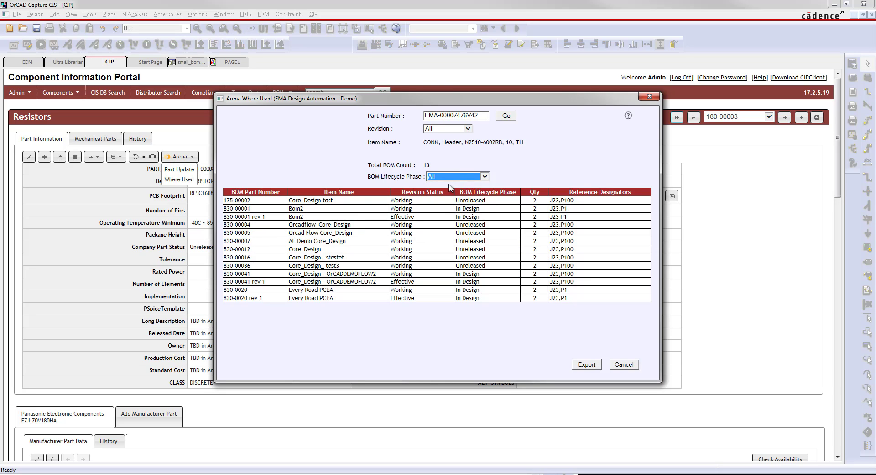
Close the Where Used results for part 180-00008 without saving the CSV export
click(586, 368)
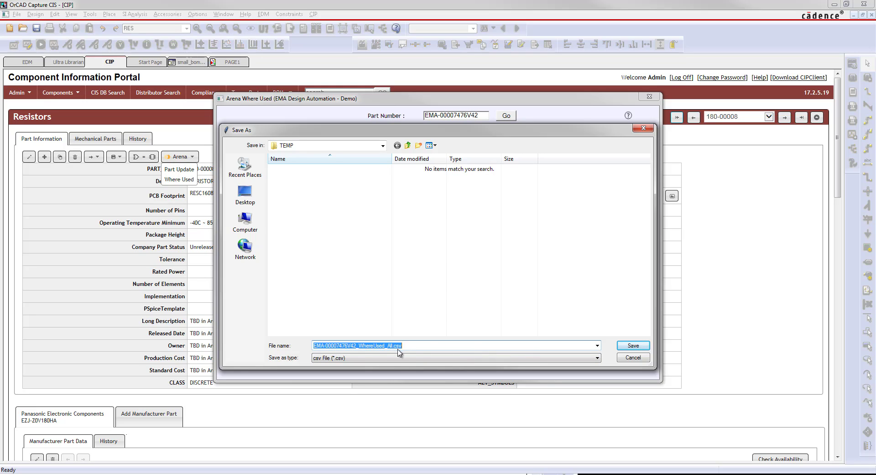
click(641, 360)
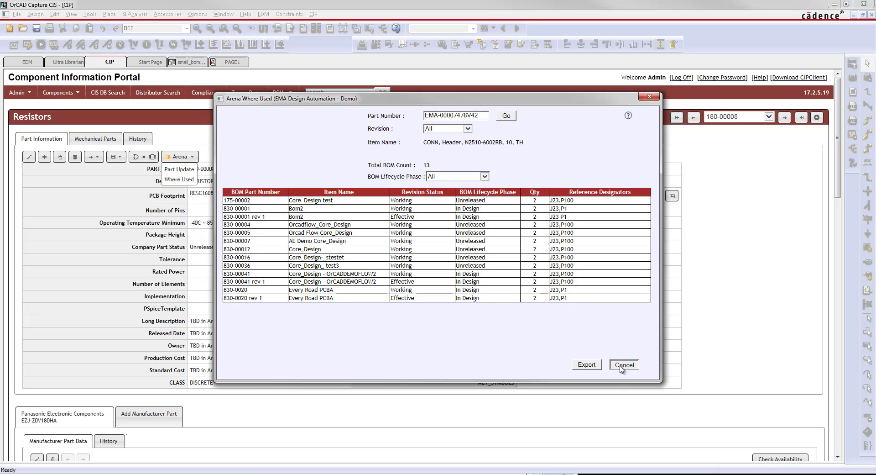
click(623, 364)
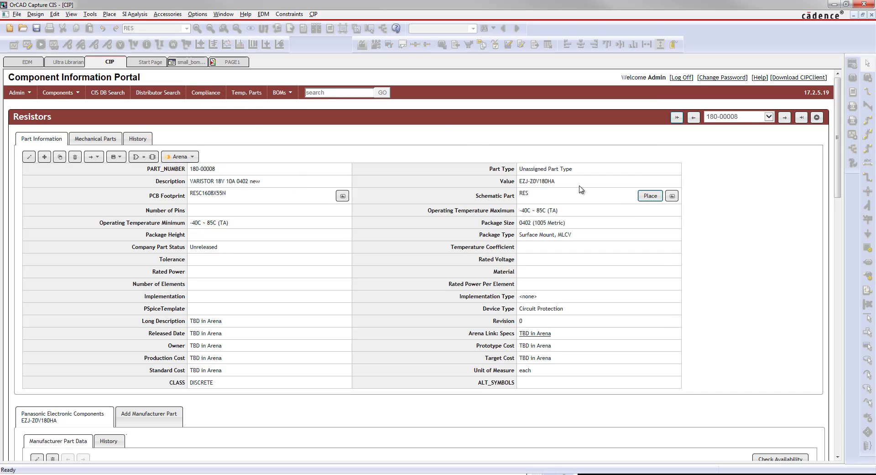
Place three EZJ-Z0V180HA resistors, R1, R2 and R3, on schematic PAGE1
click(651, 195)
click(374, 181)
click(297, 170)
click(280, 192)
key(Escape)
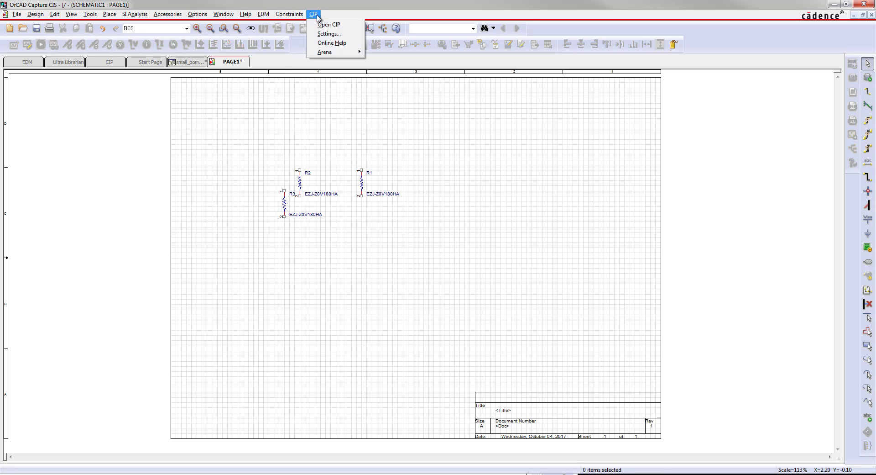
Start the Arena BOM import with the Core_Design variant going to a new part number
mouse_move(329, 53)
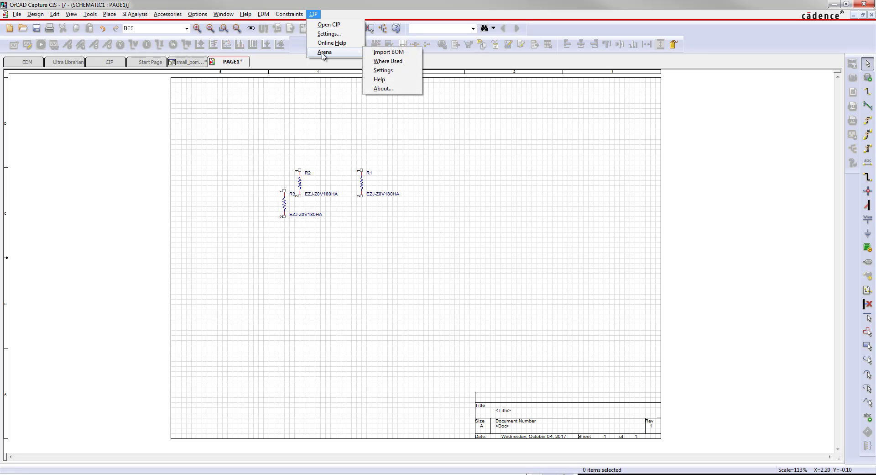
click(405, 53)
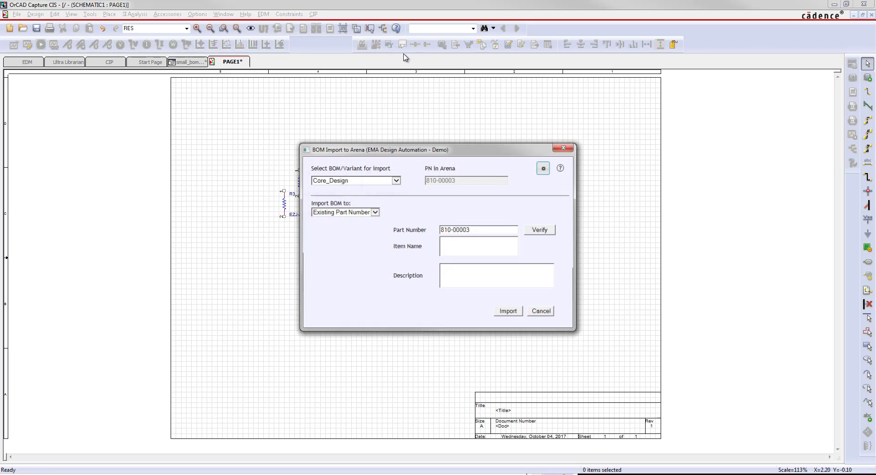
click(397, 181)
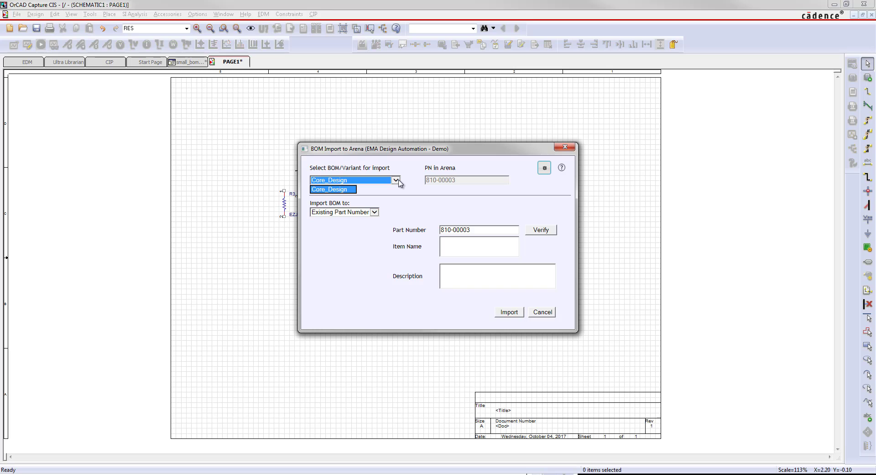
click(354, 190)
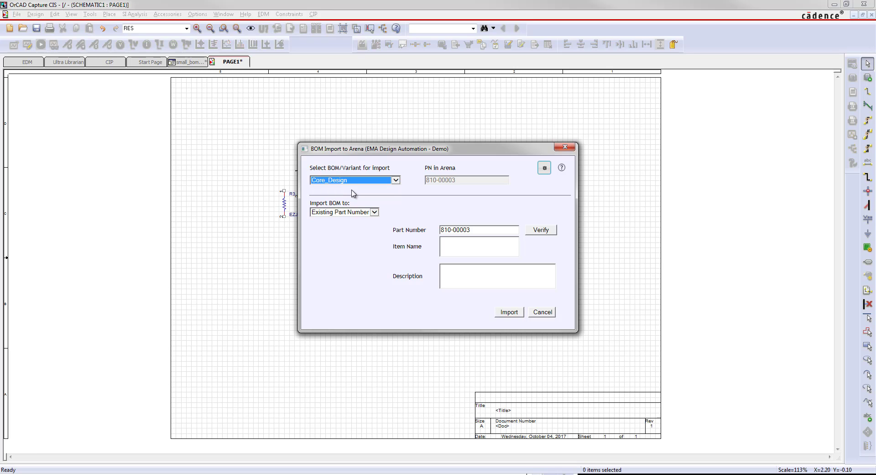
click(373, 213)
click(362, 224)
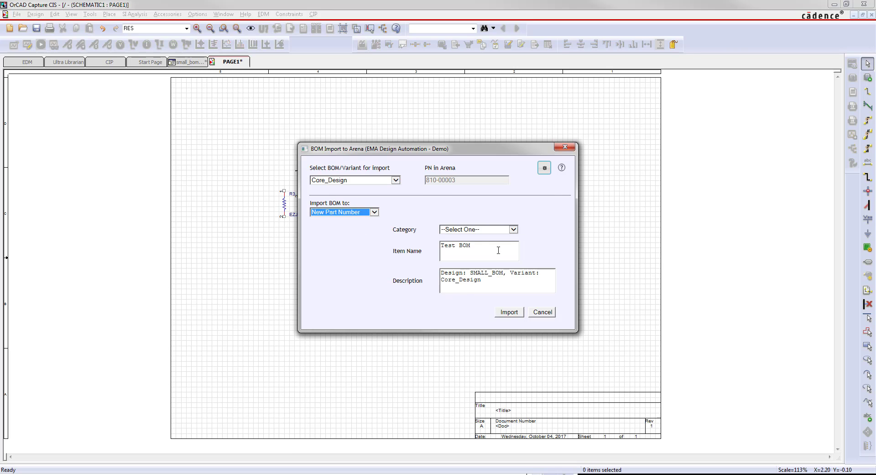
Import the BOM as a Product Assembly named Test BOM, creating 810-00004
click(504, 230)
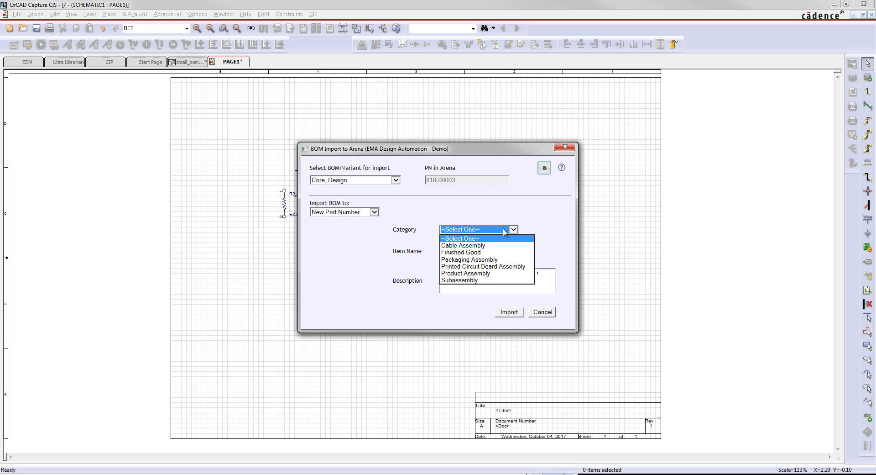
click(493, 273)
click(488, 249)
drag(482, 246, 417, 268)
drag(489, 280, 414, 268)
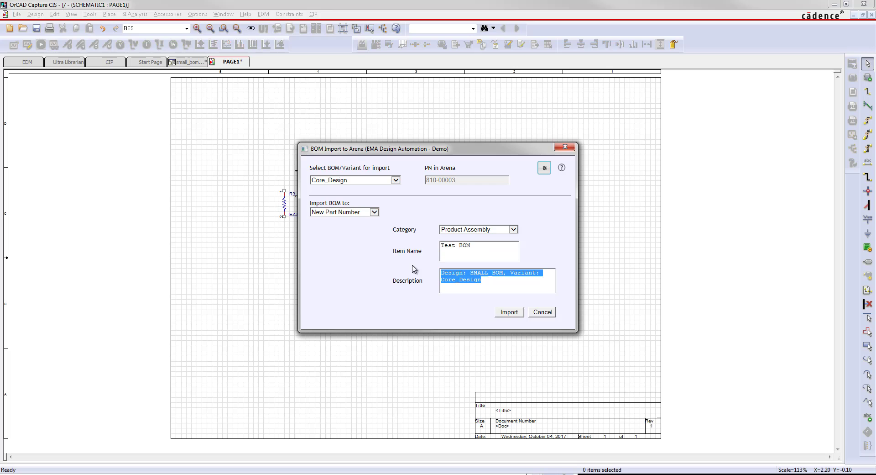
click(515, 314)
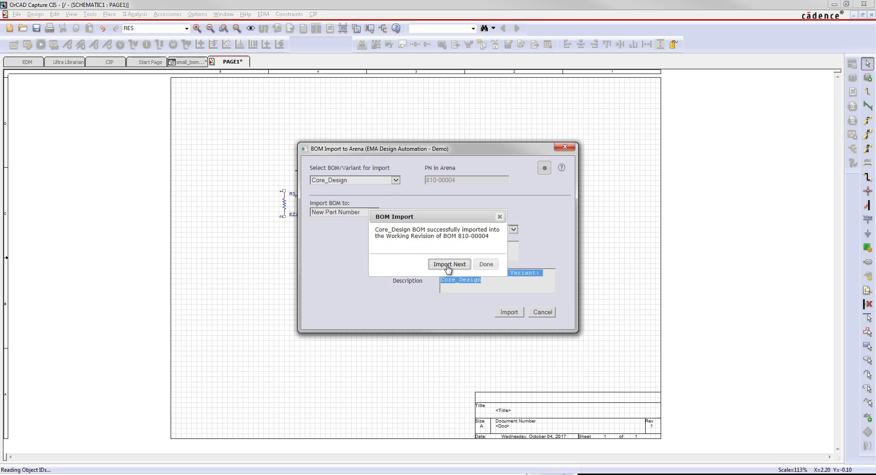
click(494, 269)
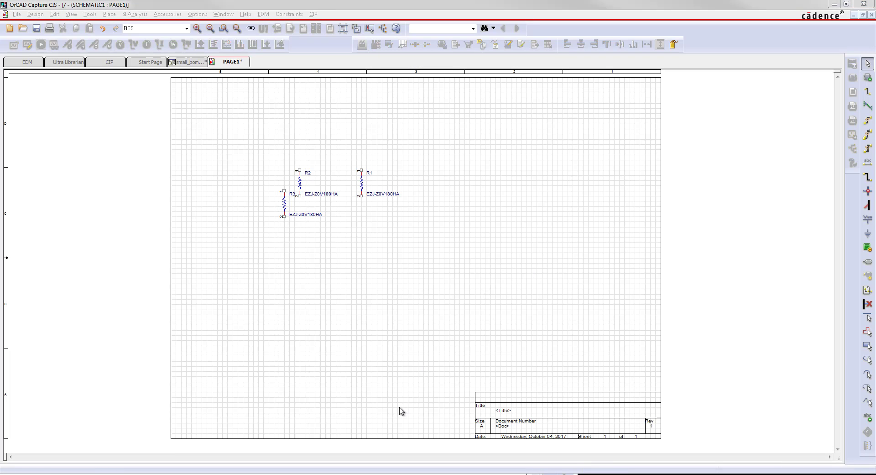
Look up item 810-00004 in Arena and view its Bill of Materials
click(332, 474)
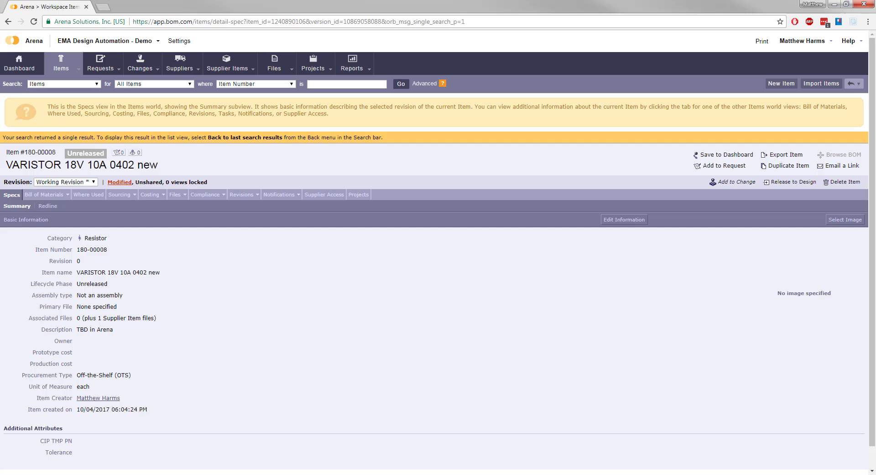
click(320, 84)
text(810-00004)
key(Return)
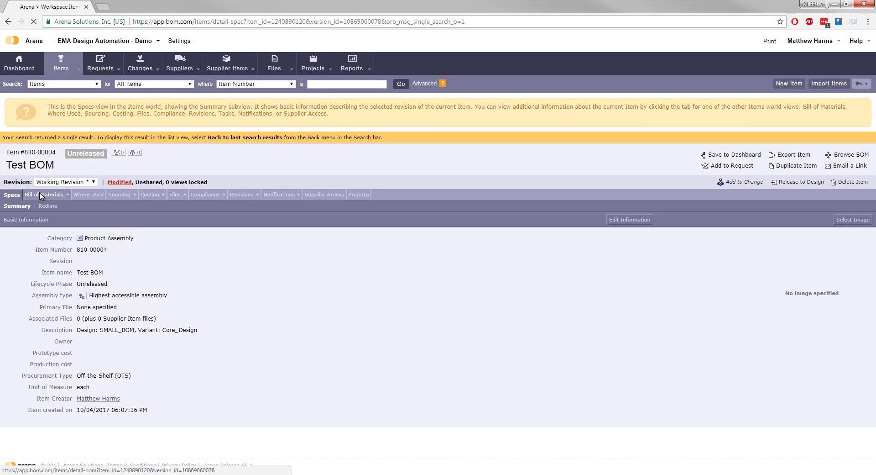
click(41, 196)
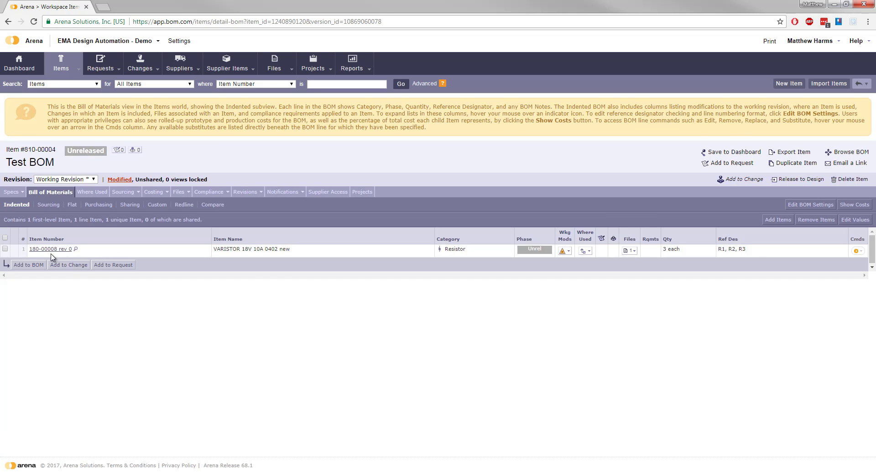